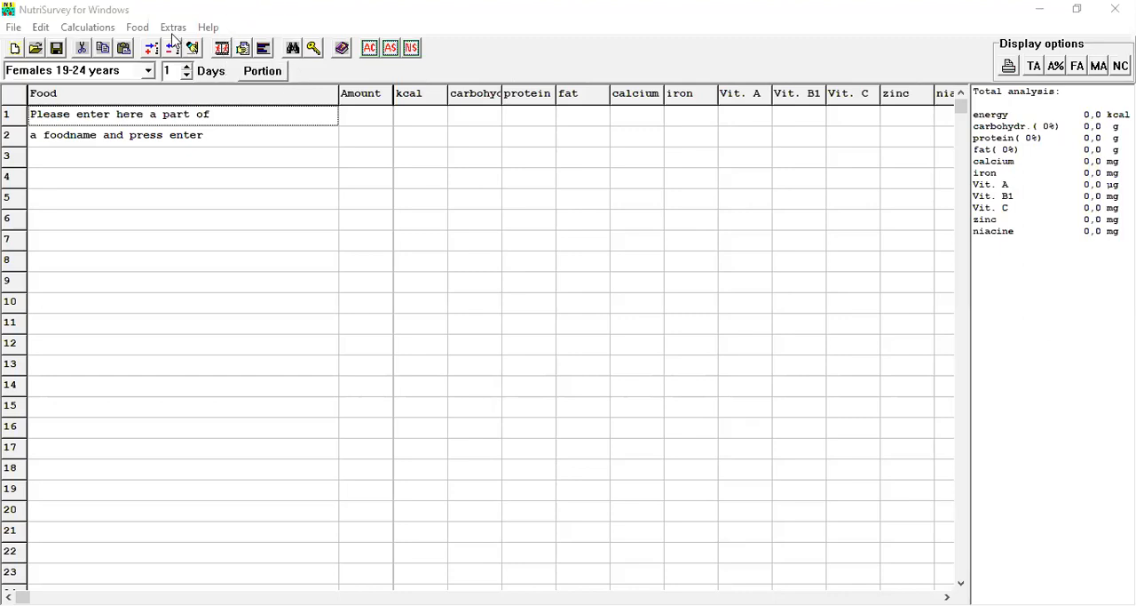
Open the energy requirement and anthropometry calculation.
{"action": "left_click", "coordinate": [89, 28]}
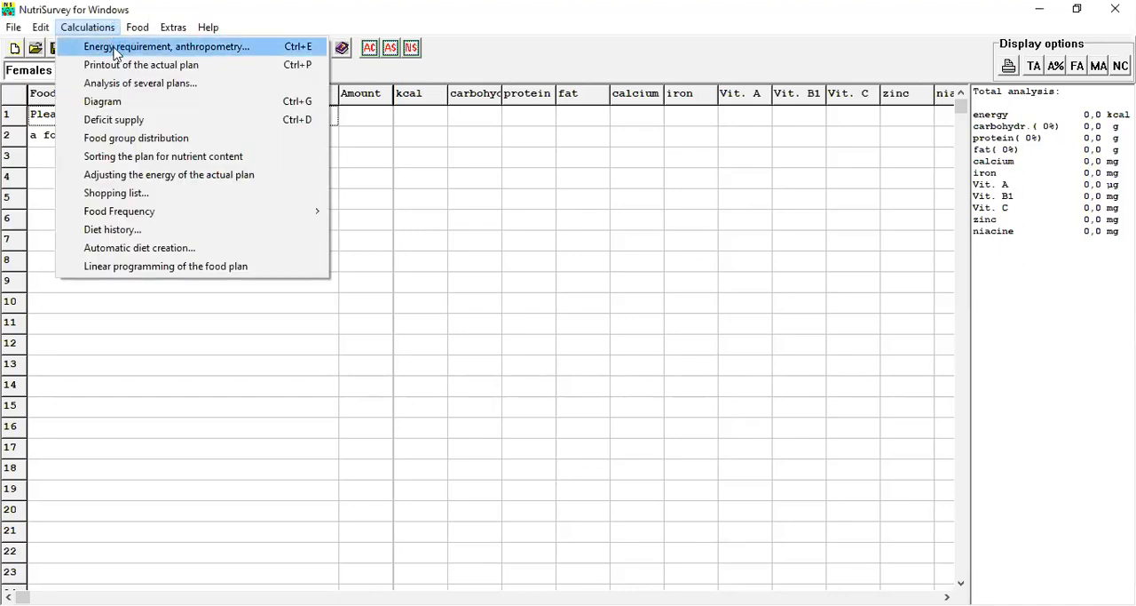
{"action": "left_click", "coordinate": [254, 12]}
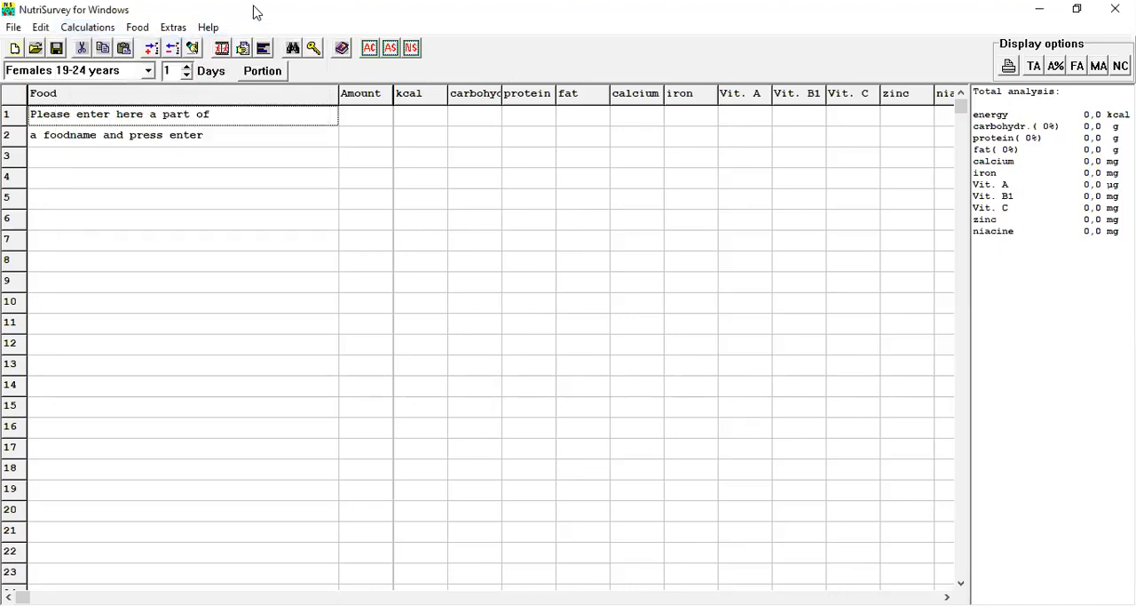
{"action": "left_click", "coordinate": [223, 49]}
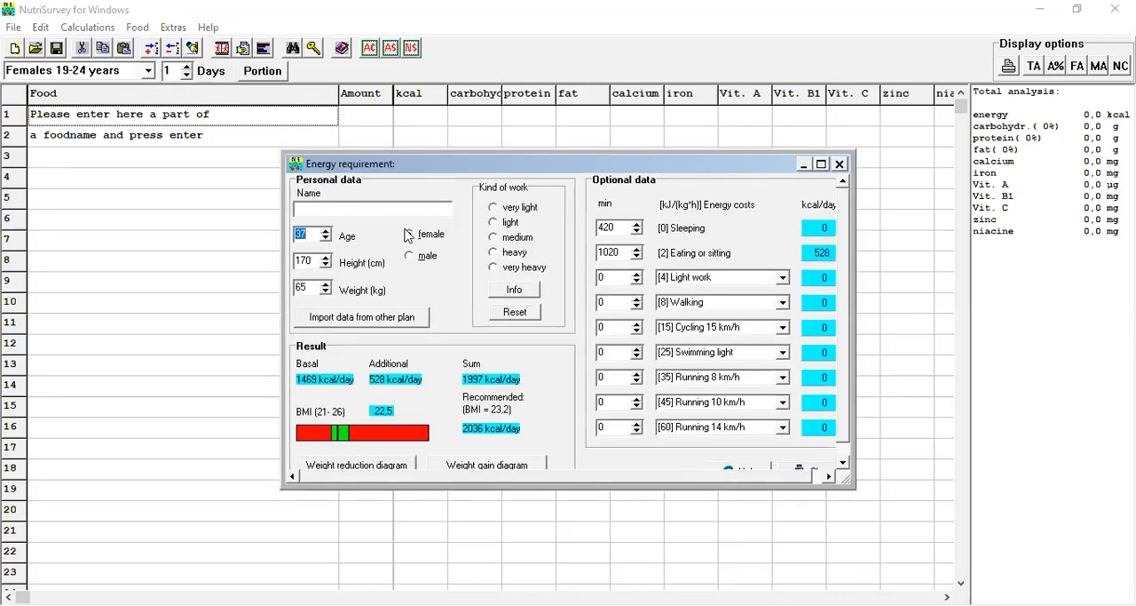
{"action": "left_click", "coordinate": [514, 30]}
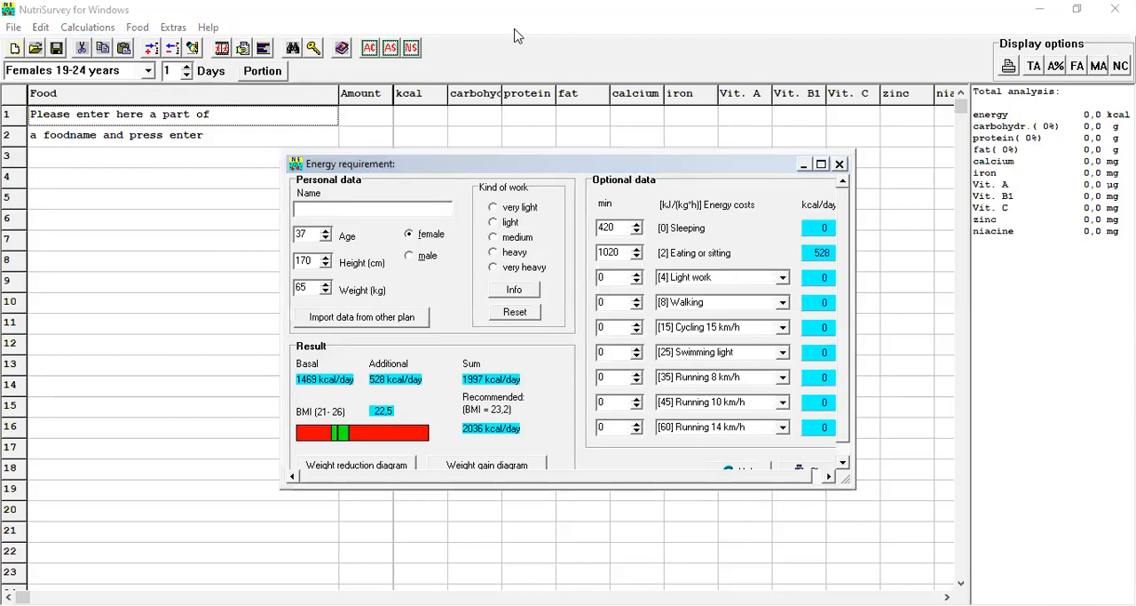
{"action": "left_click", "coordinate": [913, 547]}
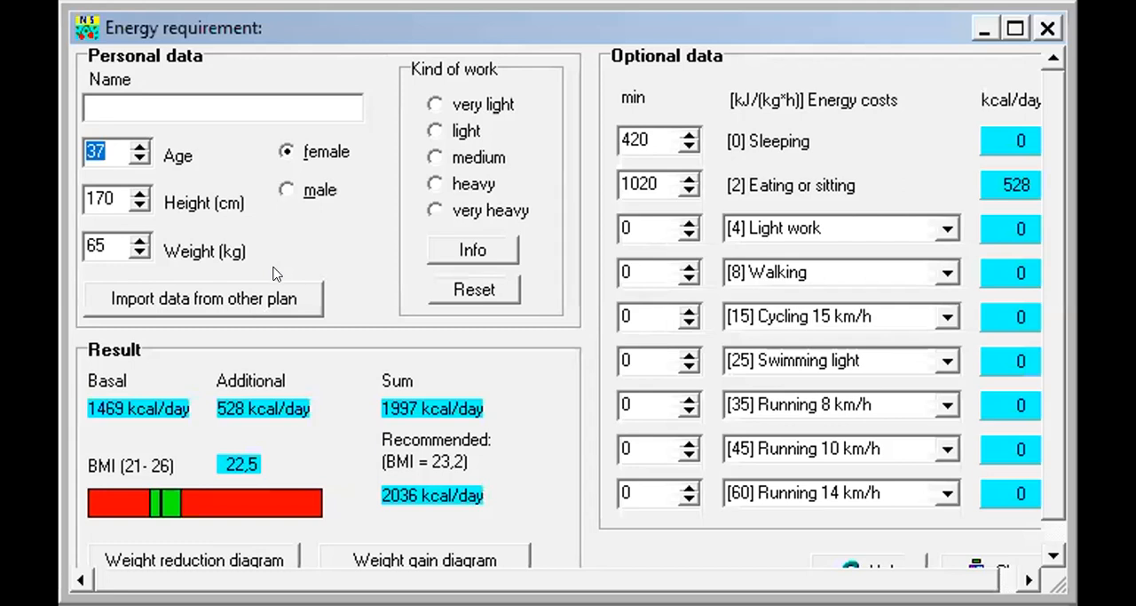
Enter the person's first name in the personal data and set the age to 35.
{"action": "left_click", "coordinate": [193, 102]}
{"action": "type", "text": "Susan"}
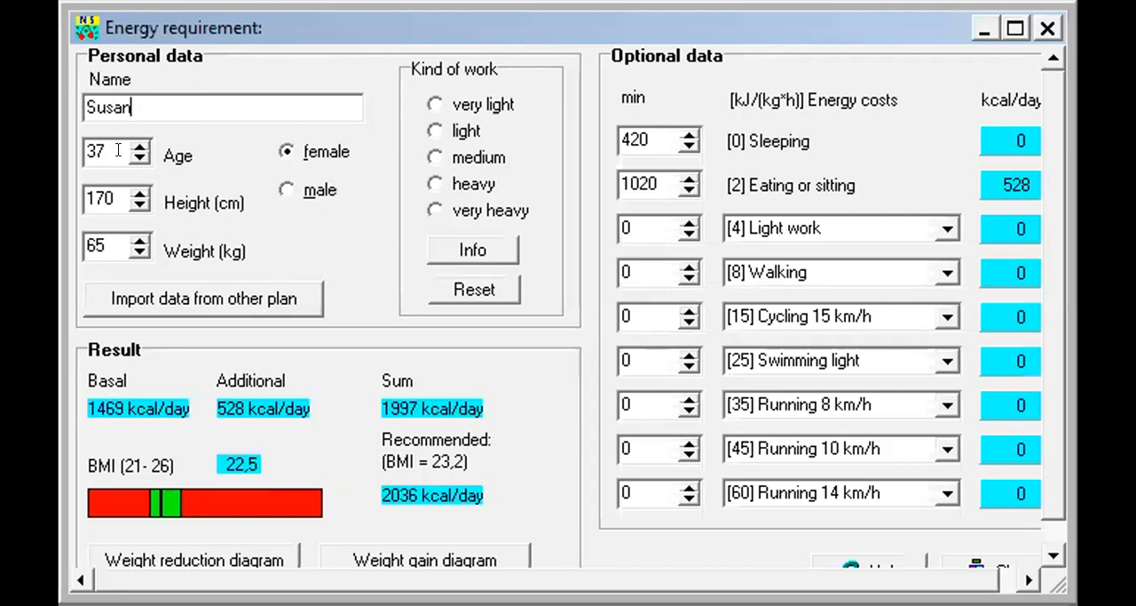
{"action": "left_click", "coordinate": [140, 158]}
{"action": "left_click", "coordinate": [139, 158]}
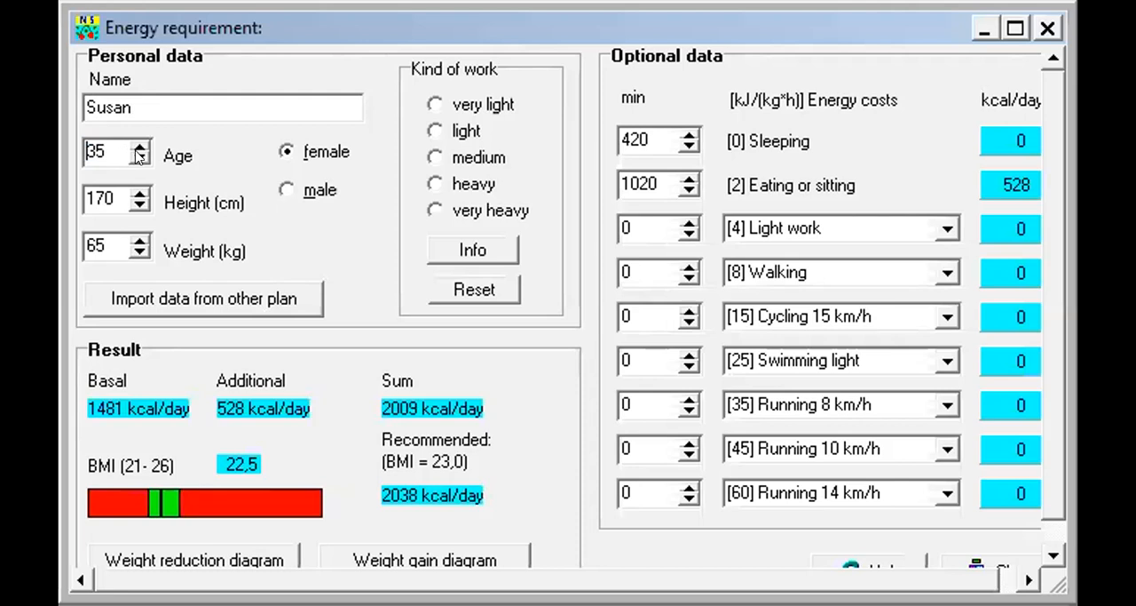
Set the person's height to 160 cm and the kind of work to light.
{"action": "left_click", "coordinate": [138, 203]}
{"action": "left_click", "coordinate": [138, 203]}
{"action": "left_click", "coordinate": [139, 203]}
{"action": "left_click", "coordinate": [138, 203]}
{"action": "left_click", "coordinate": [138, 203]}
{"action": "left_click", "coordinate": [139, 204]}
{"action": "left_click", "coordinate": [139, 203]}
{"action": "left_click", "coordinate": [139, 203]}
{"action": "left_click", "coordinate": [138, 203]}
{"action": "left_click", "coordinate": [139, 204]}
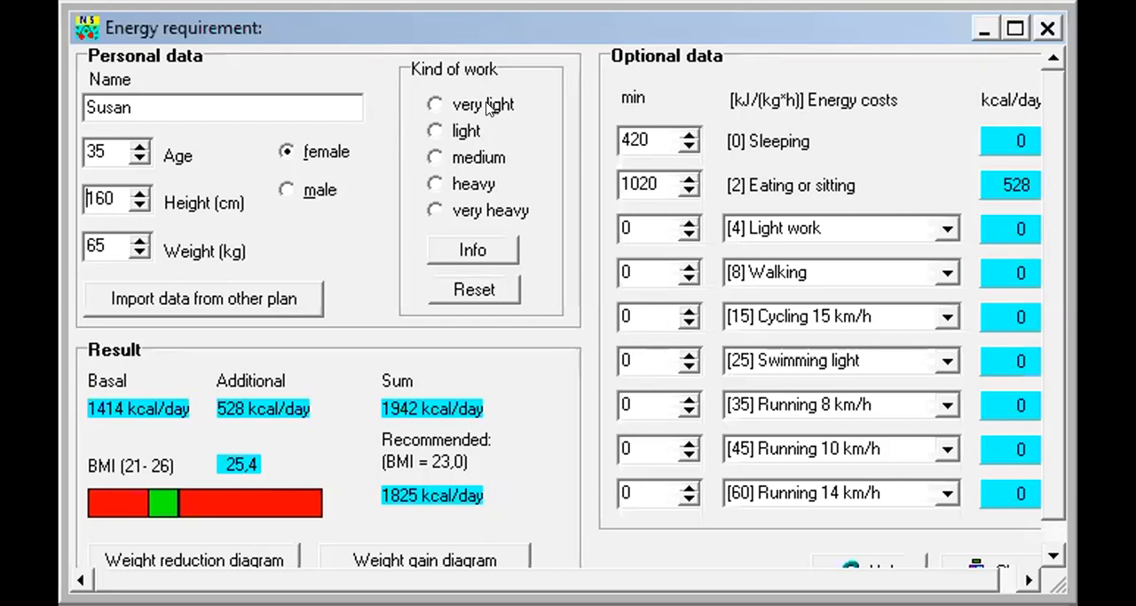
{"action": "left_click", "coordinate": [462, 130]}
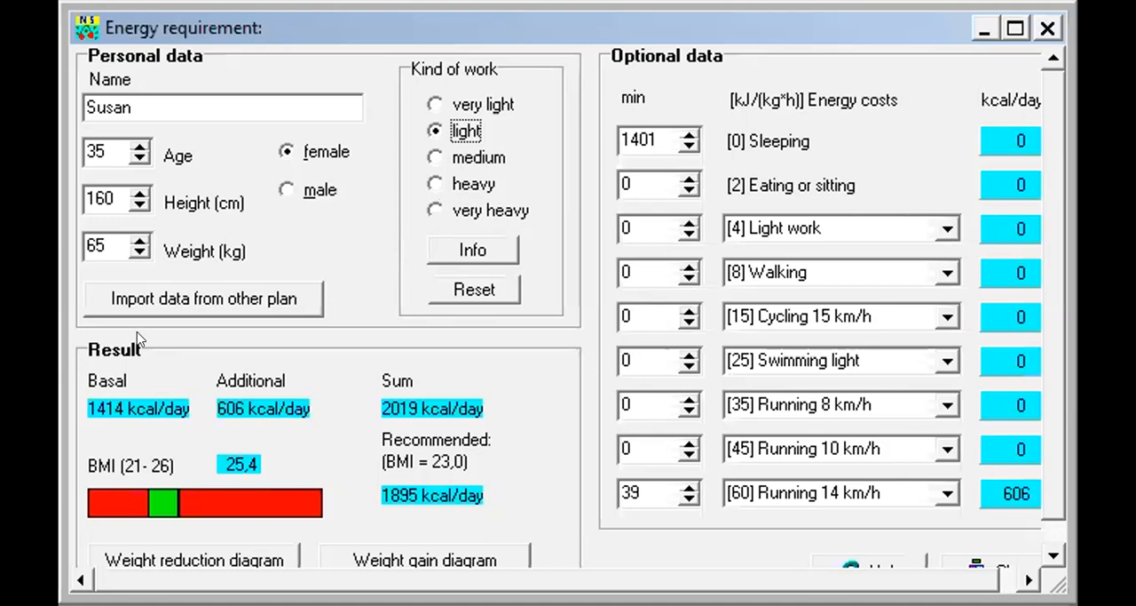
Try an age of 33 in the personal data and return it to 35.
{"action": "left_click", "coordinate": [140, 157]}
{"action": "left_click", "coordinate": [140, 157]}
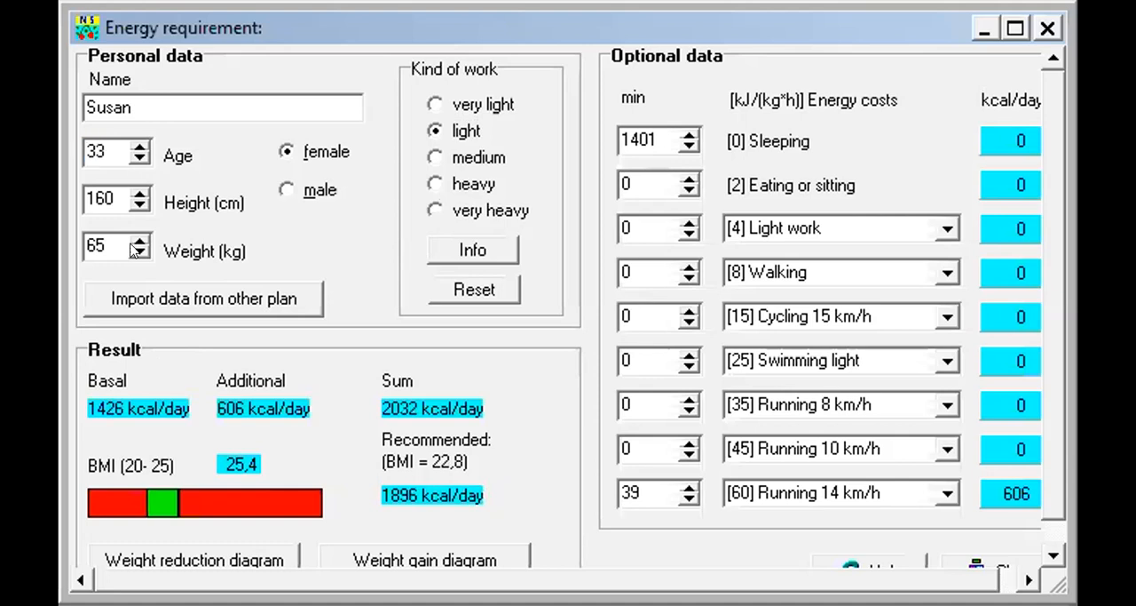
{"action": "left_click", "coordinate": [139, 147]}
{"action": "left_click", "coordinate": [139, 148]}
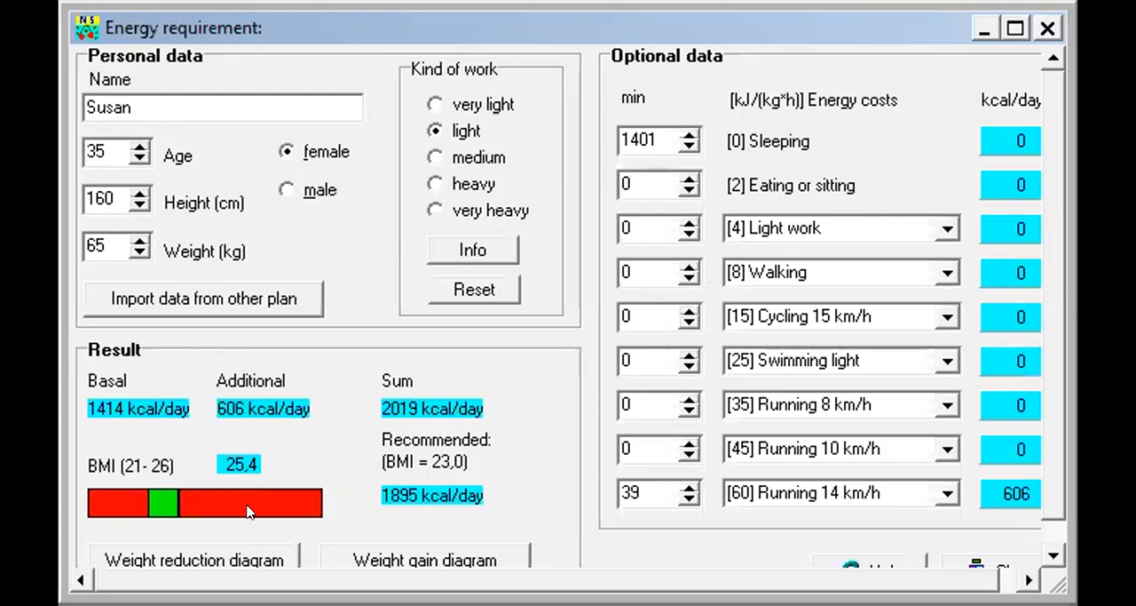
Set the person's weight to 70 kg.
{"action": "left_click", "coordinate": [139, 243]}
{"action": "double_click", "coordinate": [139, 244]}
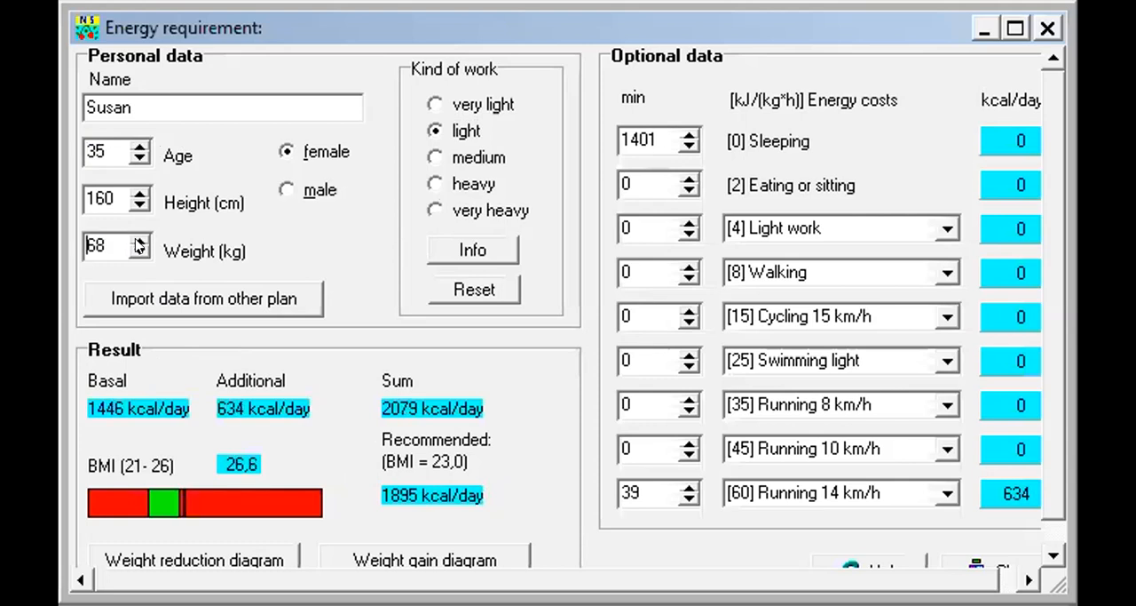
{"action": "left_click", "coordinate": [139, 241]}
{"action": "left_click", "coordinate": [139, 242]}
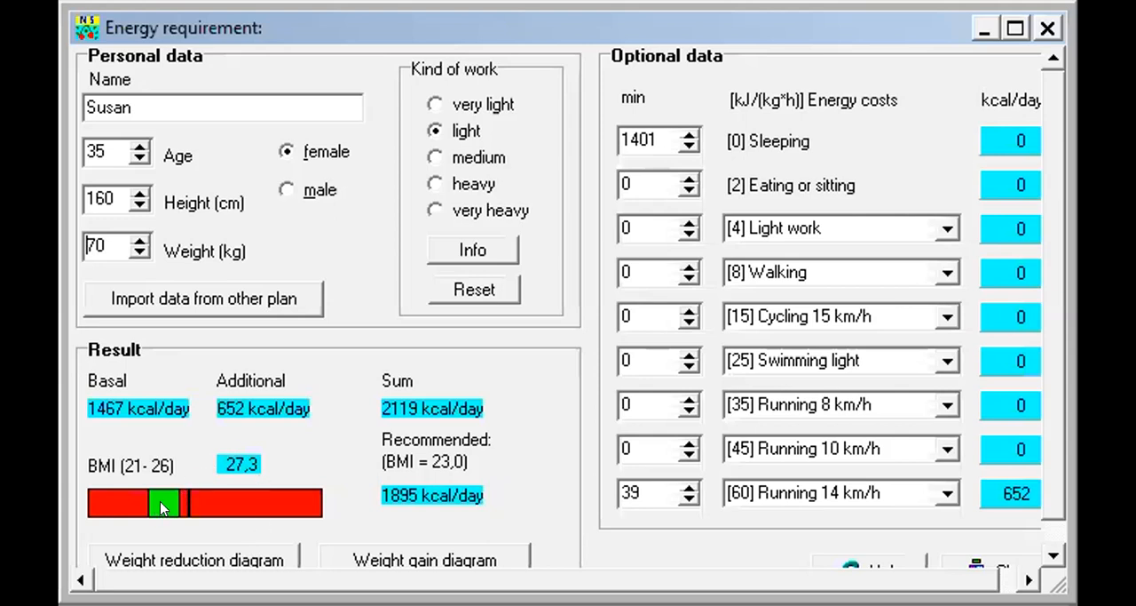
Open the weight reduction diagram and set the two diets to 1800 and 1600 kcal.
{"action": "left_click", "coordinate": [204, 556]}
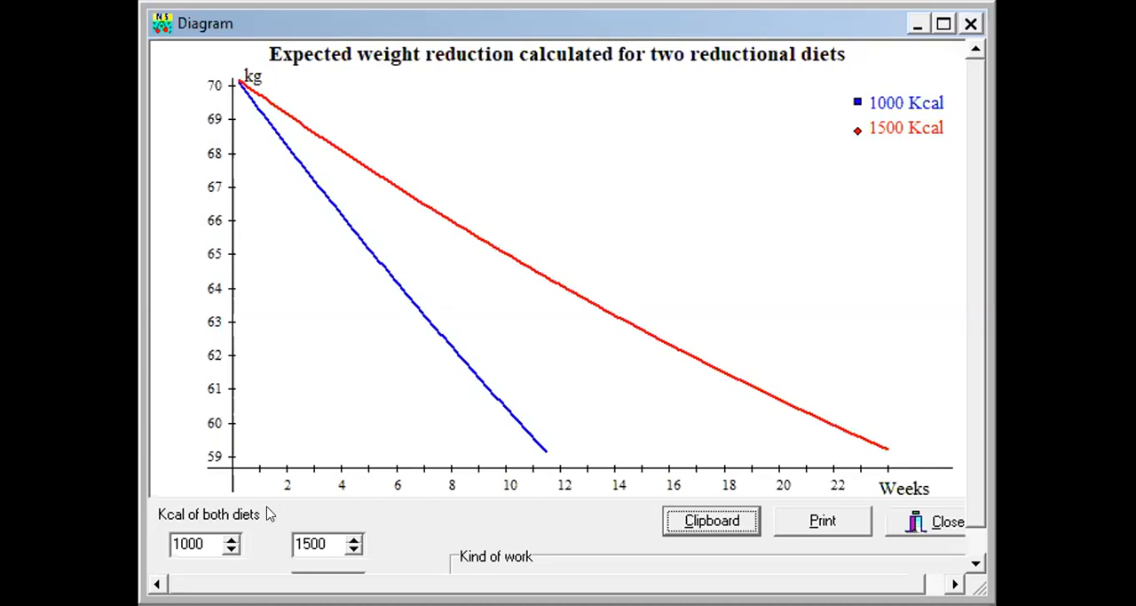
{"action": "left_click", "coordinate": [230, 540]}
{"action": "left_click", "coordinate": [230, 539]}
{"action": "left_click", "coordinate": [230, 540]}
{"action": "left_click", "coordinate": [230, 539]}
{"action": "left_click", "coordinate": [230, 539]}
{"action": "left_click", "coordinate": [230, 539]}
{"action": "left_click", "coordinate": [230, 539]}
{"action": "left_click", "coordinate": [230, 538]}
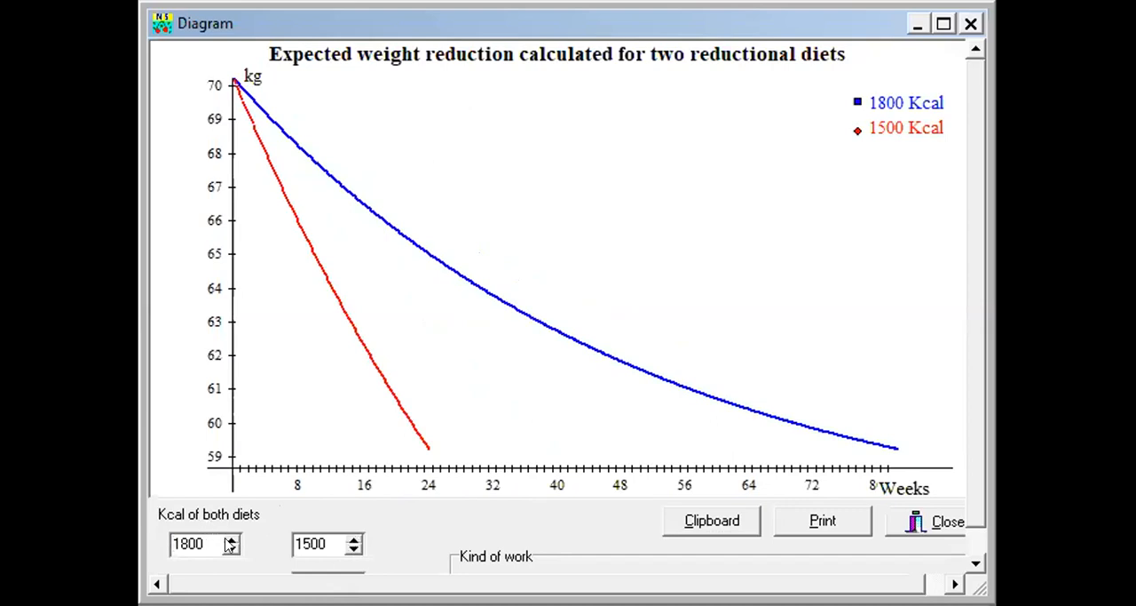
{"action": "left_click", "coordinate": [353, 539]}
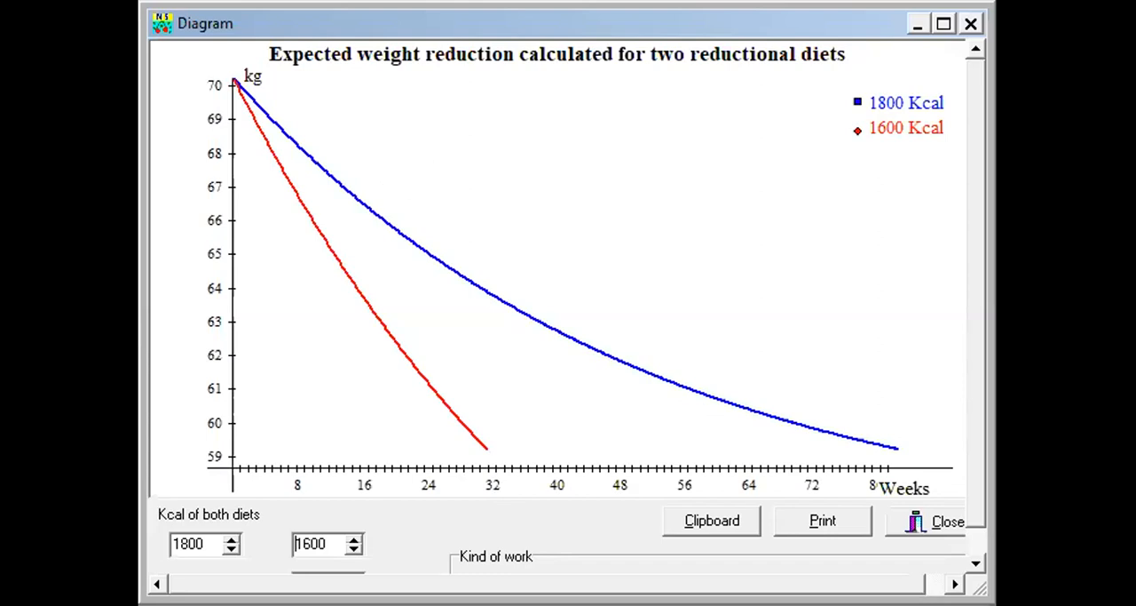
Compare medium and heavy kinds of work in the weight reduction diagram, leaving it set to medium.
{"action": "scroll", "coordinate": [976, 444], "scroll_direction": "down", "scroll_amount": 1}
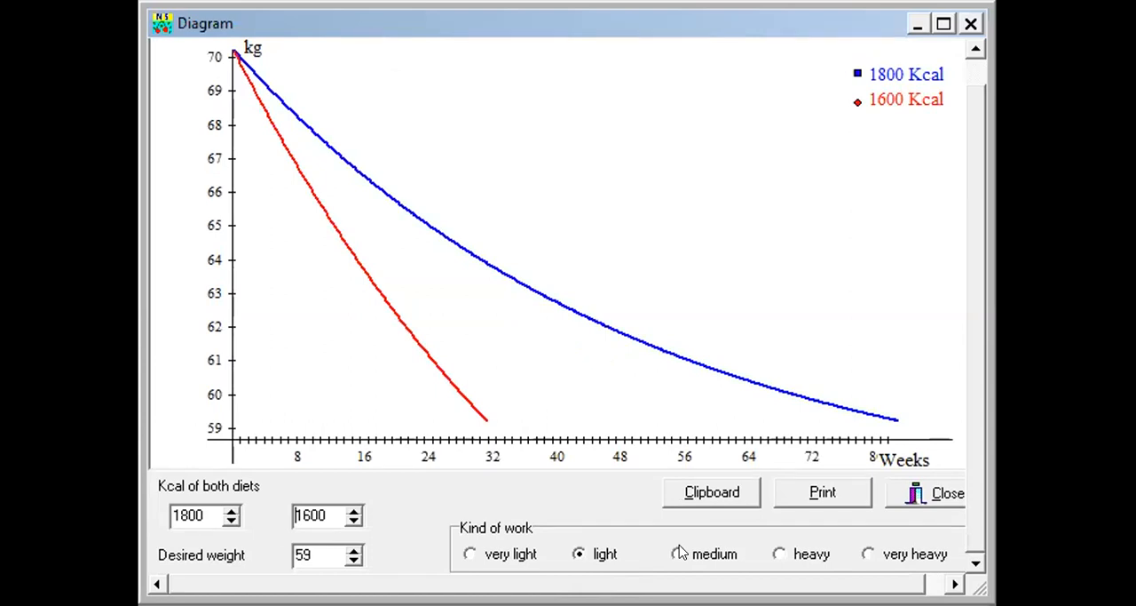
{"action": "left_click", "coordinate": [705, 556]}
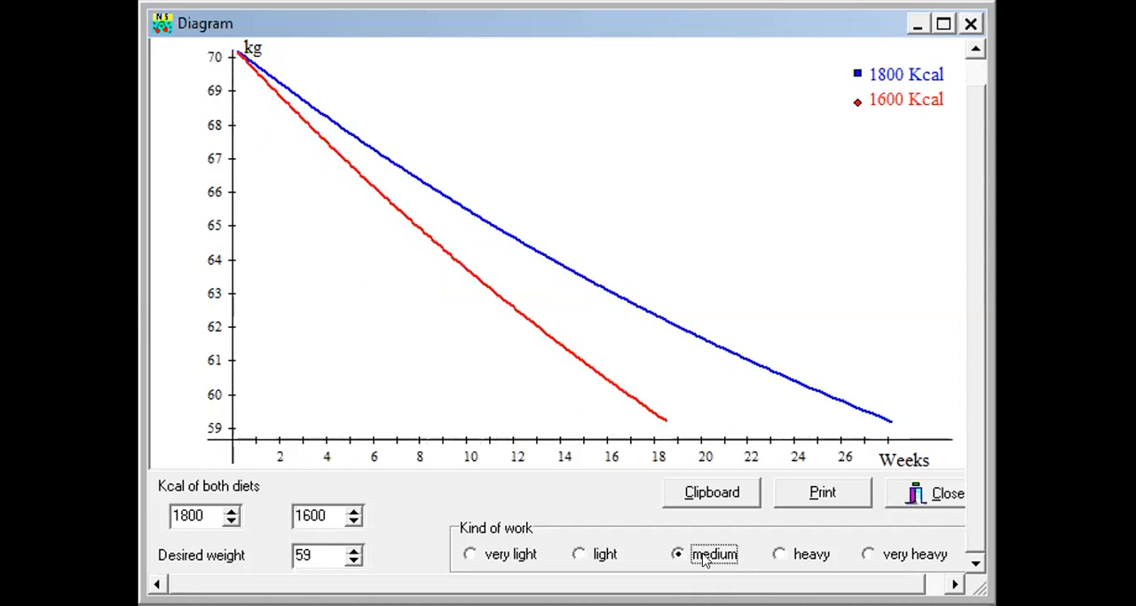
{"action": "left_click", "coordinate": [799, 558]}
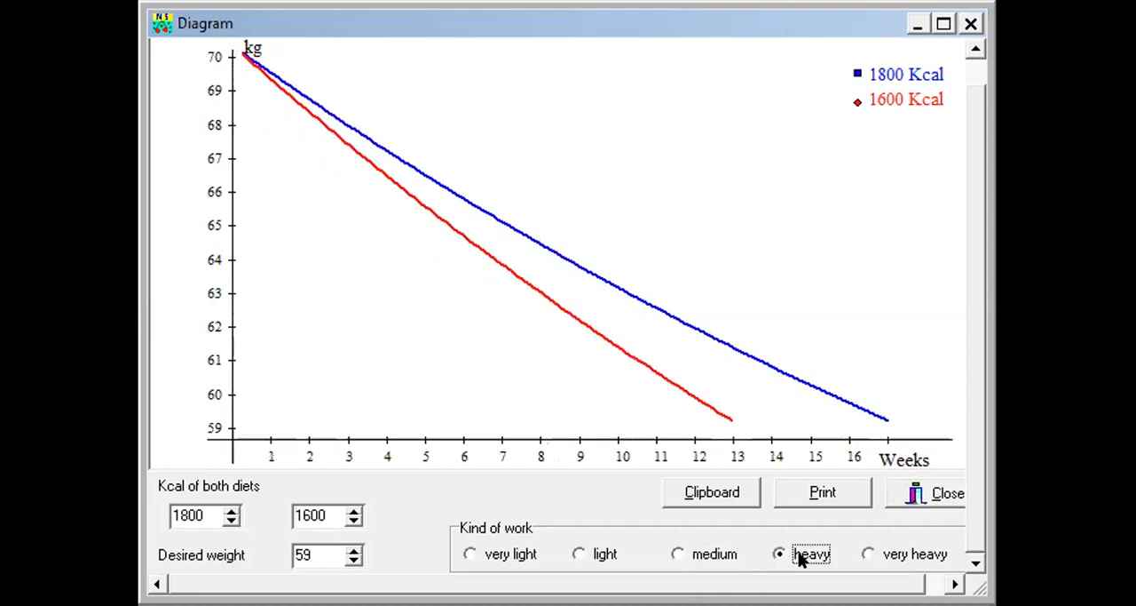
{"action": "left_click", "coordinate": [702, 559]}
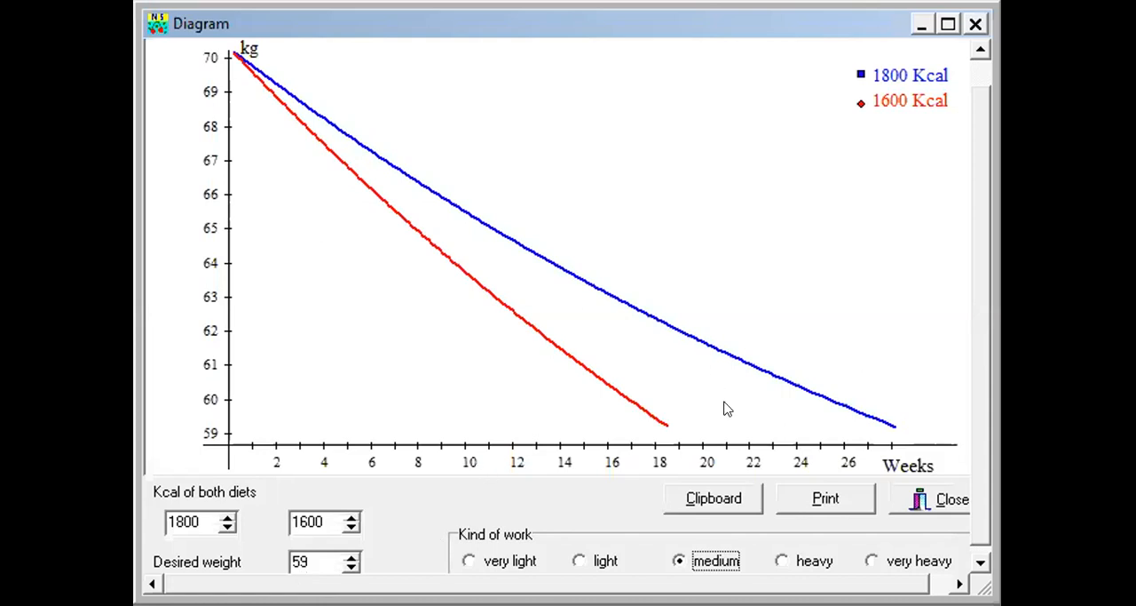
Close the weight reduction diagram and the energy requirement calculation.
{"action": "left_click", "coordinate": [919, 502]}
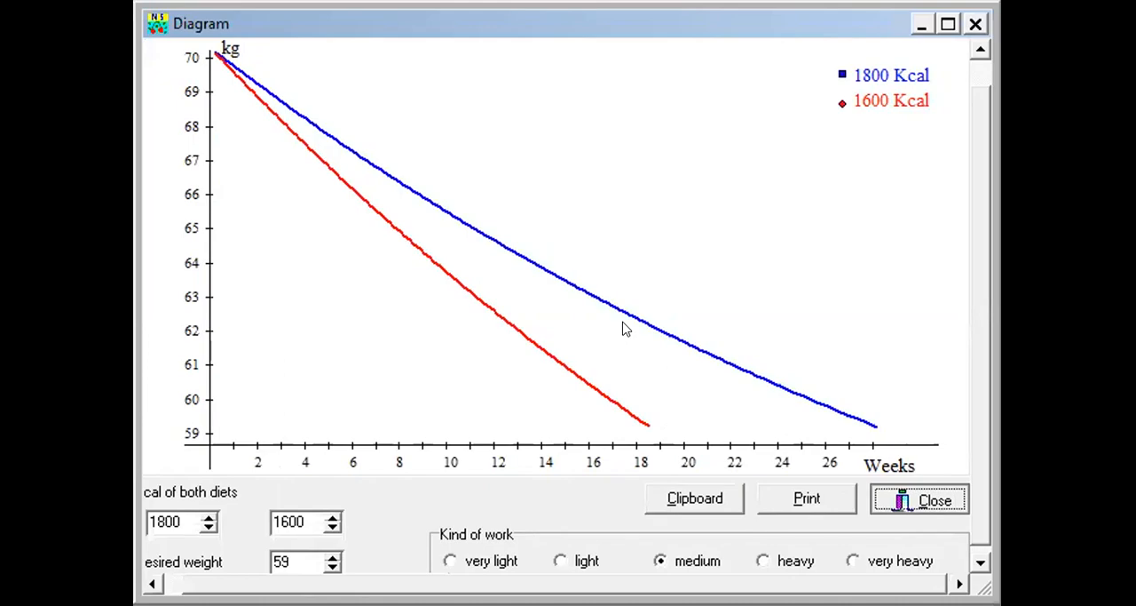
{"action": "key", "text": "Return"}
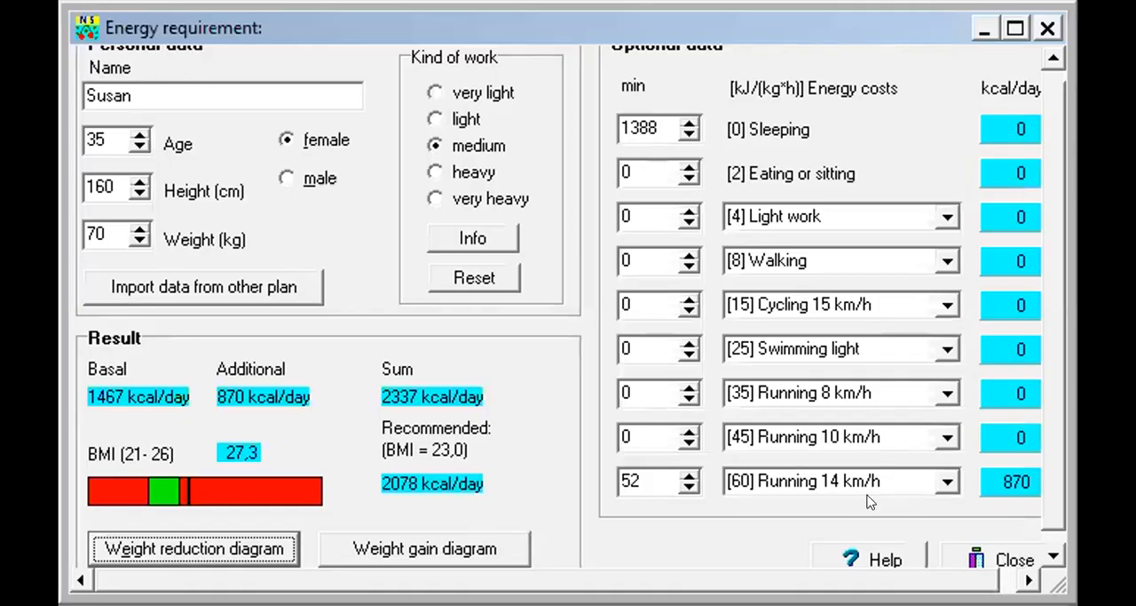
{"action": "left_click", "coordinate": [999, 547]}
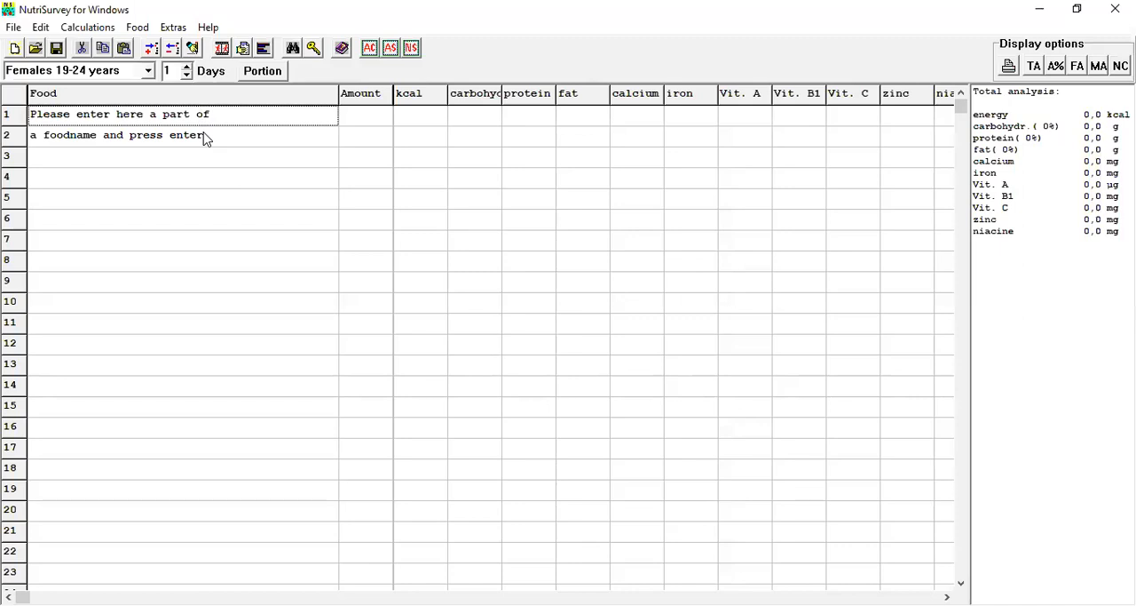
Enter roti in the first food row and view the available age and sex groups.
{"action": "type", "text": "roti"}
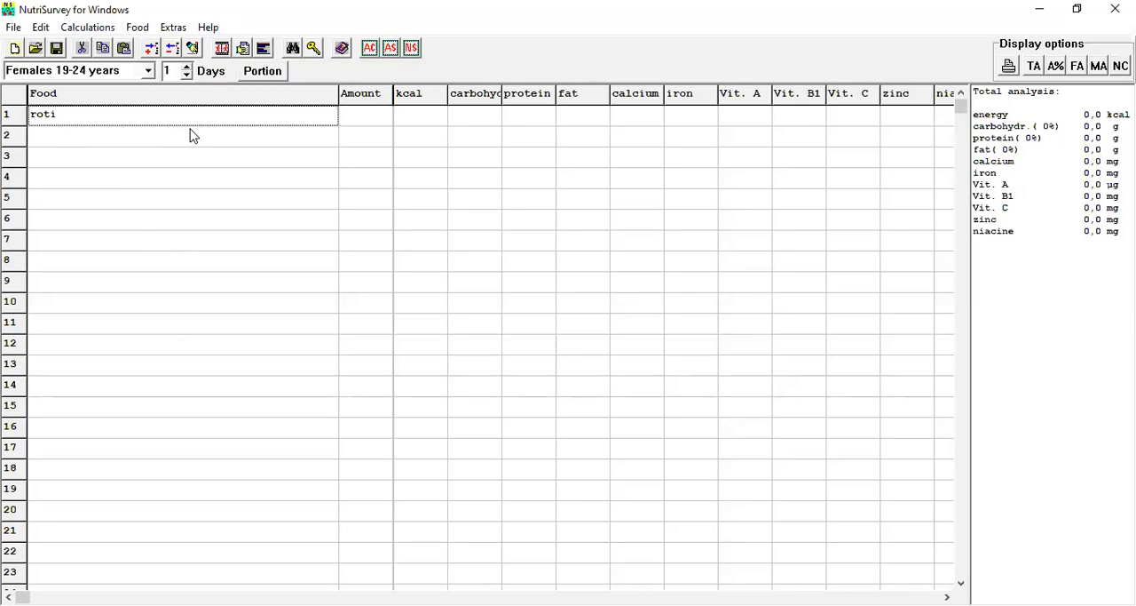
{"action": "left_click", "coordinate": [149, 71]}
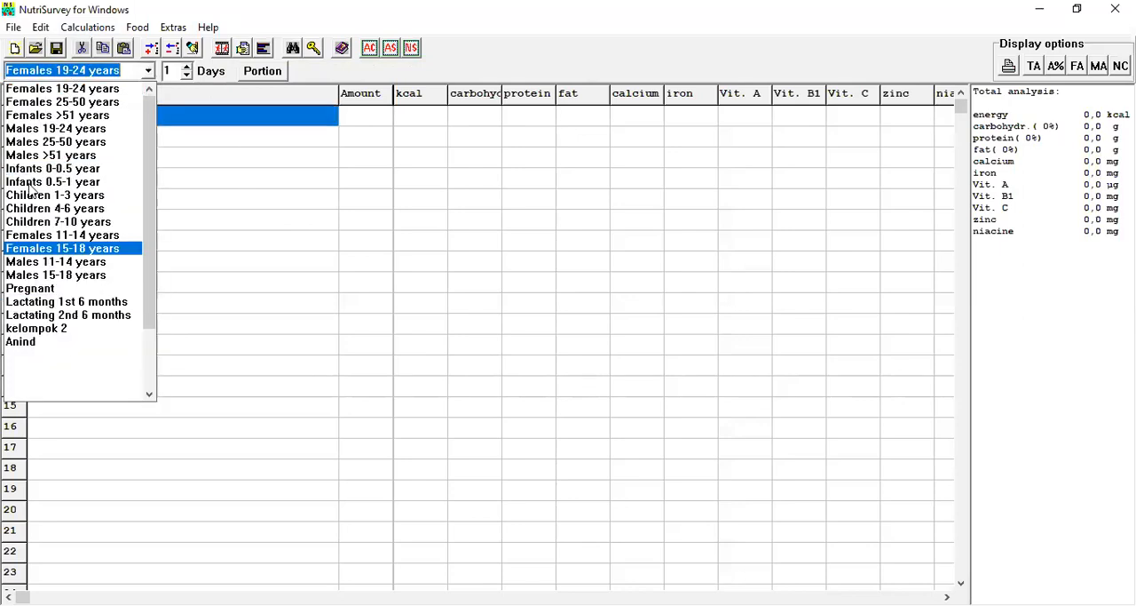
{"action": "left_click", "coordinate": [151, 71]}
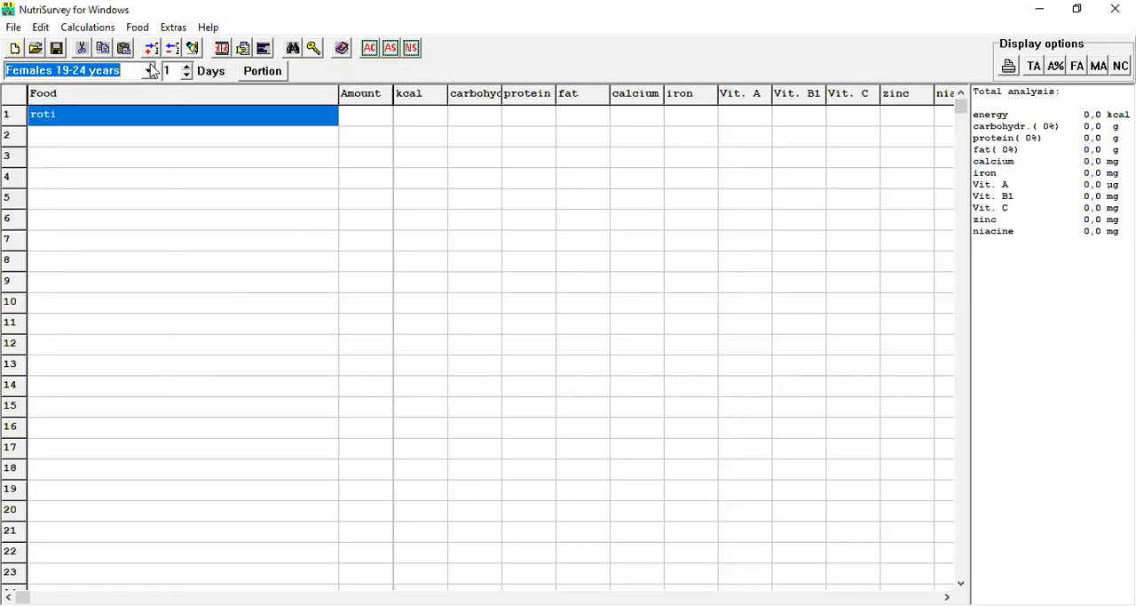
Reopen the energy requirement calculation and set the daily eating or sitting time to 55 minutes.
{"action": "left_click", "coordinate": [222, 49]}
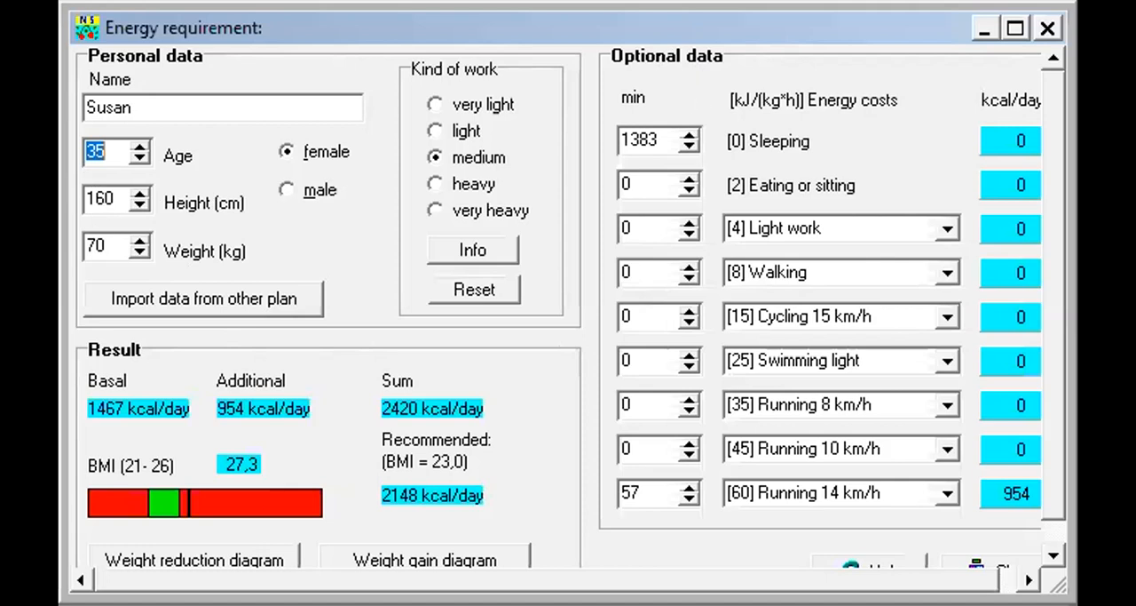
{"action": "scroll", "coordinate": [1056, 437], "scroll_direction": "down", "scroll_amount": 1}
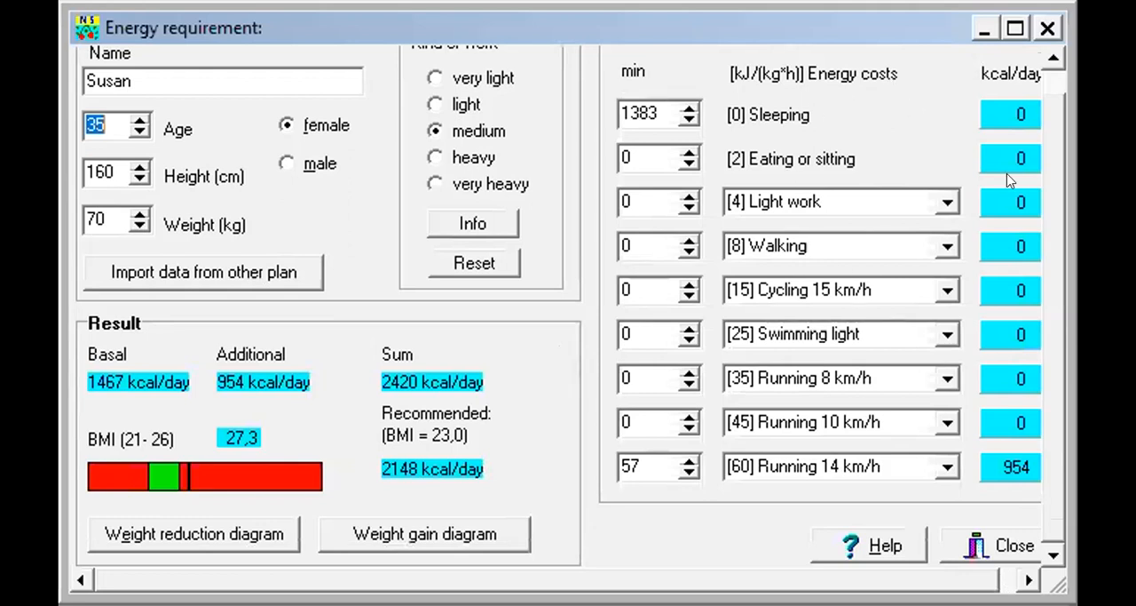
{"action": "left_click_drag", "start_coordinate": [1051, 195], "coordinate": [1046, 142]}
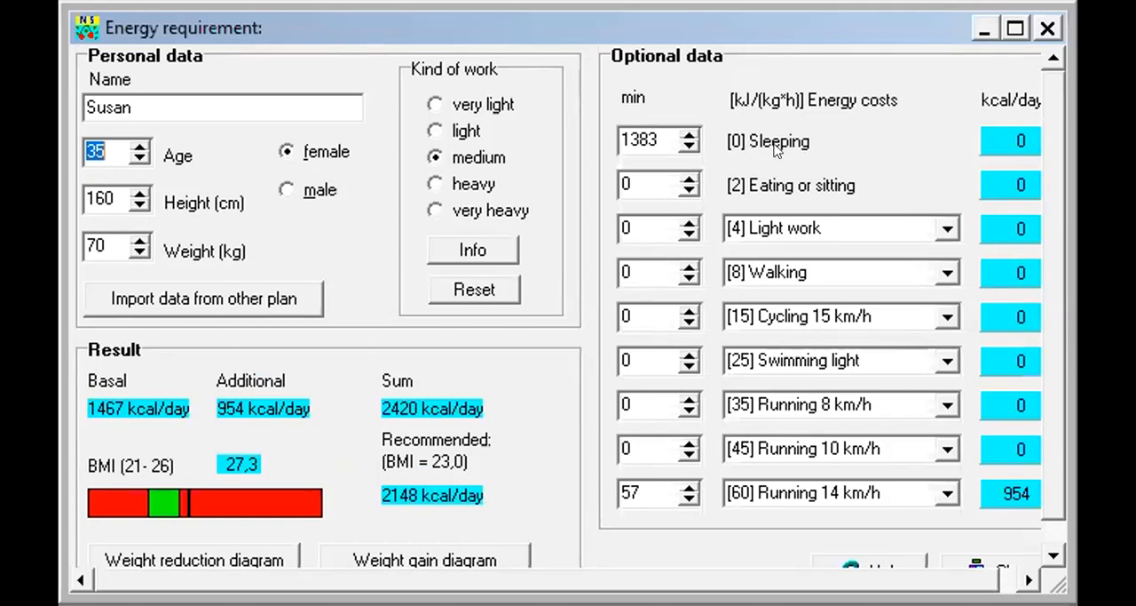
{"action": "left_click", "coordinate": [660, 135]}
{"action": "left_click", "coordinate": [682, 175]}
{"action": "left_click", "coordinate": [682, 175]}
{"action": "left_click", "coordinate": [681, 175]}
{"action": "left_click", "coordinate": [689, 176]}
{"action": "left_click", "coordinate": [689, 175]}
{"action": "left_click", "coordinate": [689, 175]}
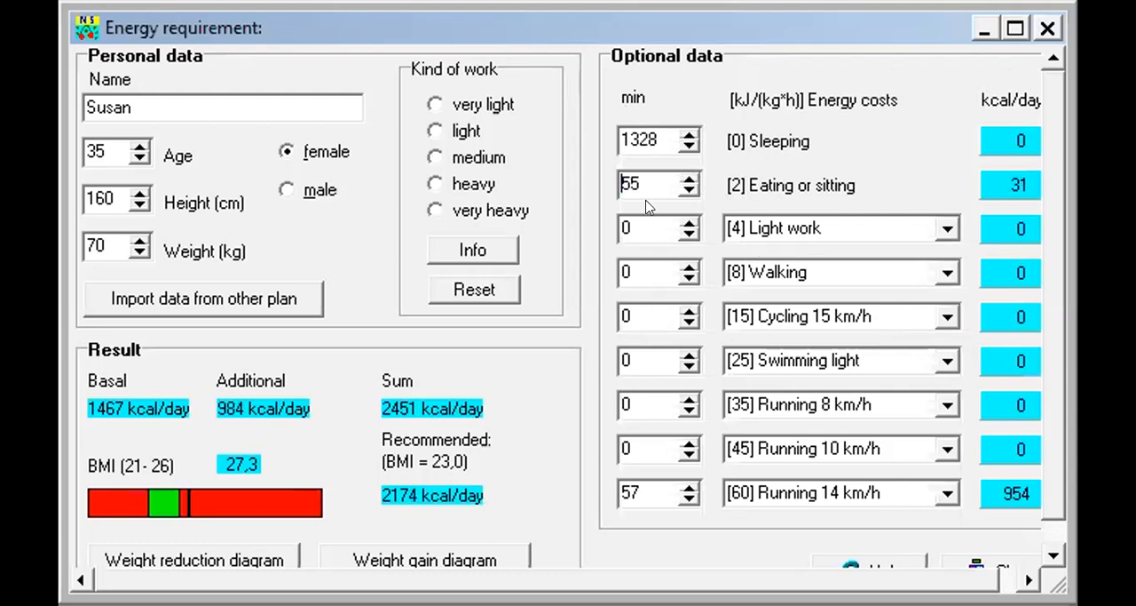
Reduce the daily sleeping time to 1258 minutes.
{"action": "left_click", "coordinate": [682, 145]}
{"action": "left_click", "coordinate": [682, 145]}
{"action": "left_click", "coordinate": [681, 145]}
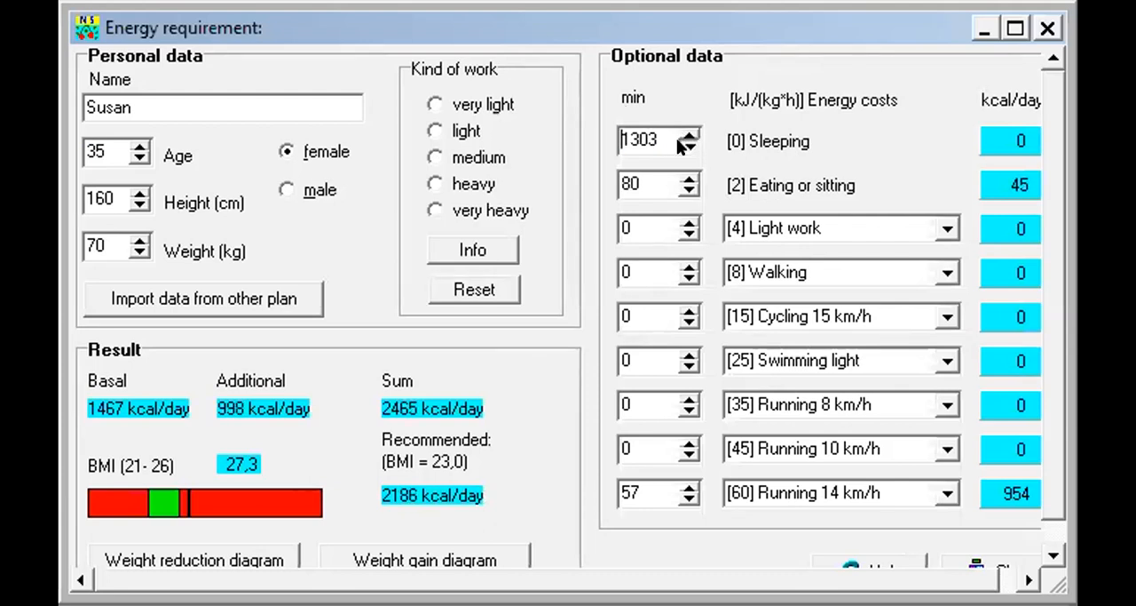
{"action": "left_click", "coordinate": [682, 145]}
{"action": "left_click", "coordinate": [682, 145]}
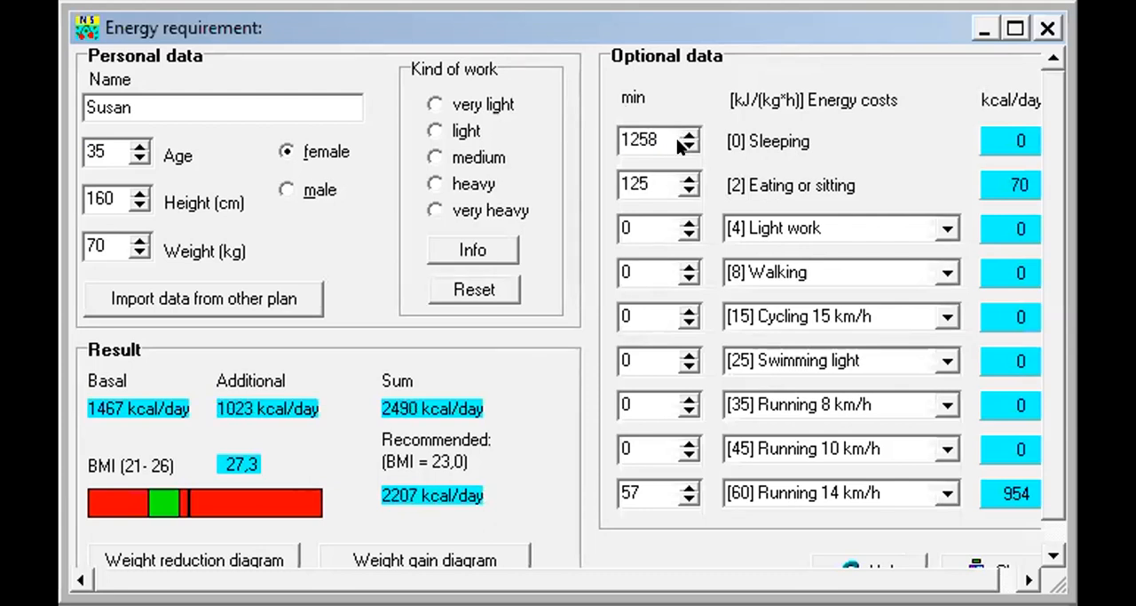
Set the daily light work time to 55 minutes.
{"action": "left_click", "coordinate": [685, 222]}
{"action": "left_click", "coordinate": [685, 222]}
{"action": "left_click", "coordinate": [686, 222]}
{"action": "left_click", "coordinate": [685, 222]}
Set the daily walking time to 25 minutes and cycling at 15 km/h to 15 minutes.
{"action": "left_click", "coordinate": [686, 267]}
{"action": "left_click", "coordinate": [686, 266]}
{"action": "left_click", "coordinate": [685, 266]}
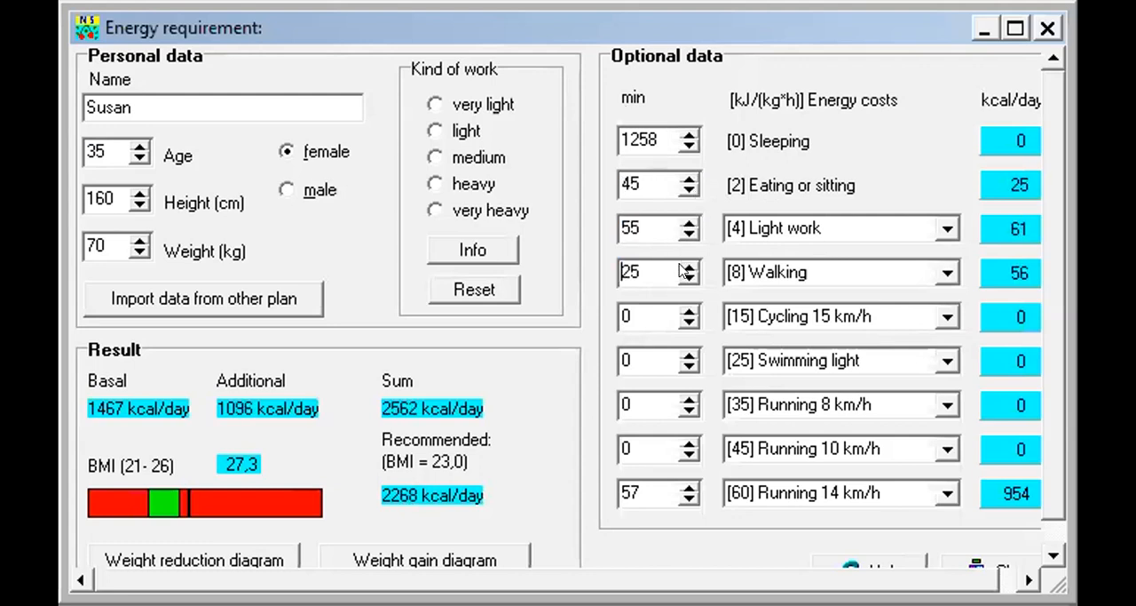
{"action": "left_click", "coordinate": [689, 309]}
{"action": "left_click", "coordinate": [689, 310]}
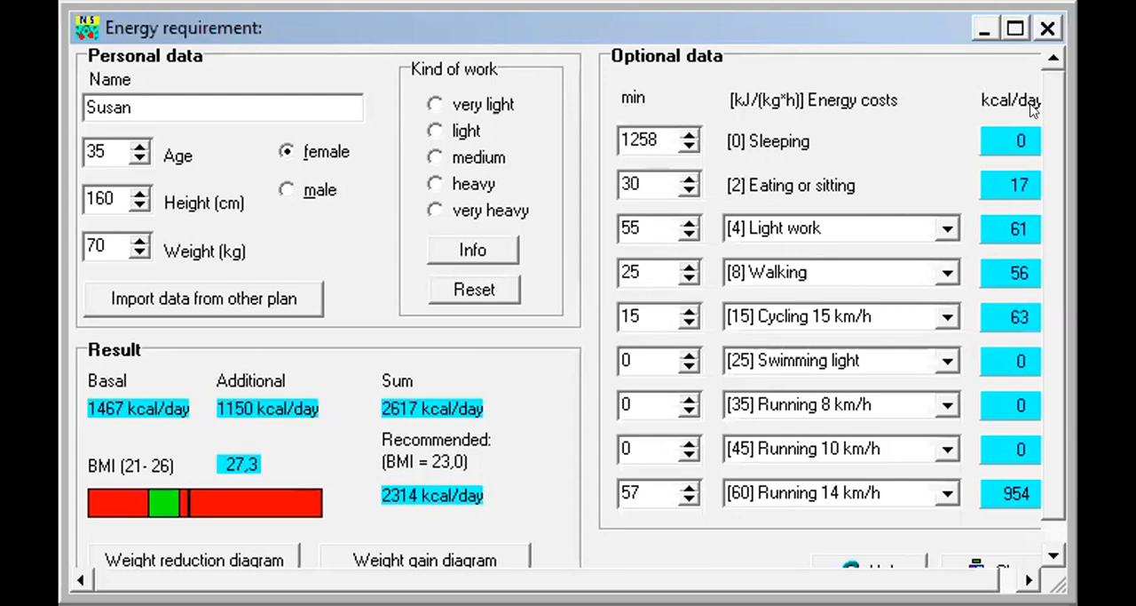